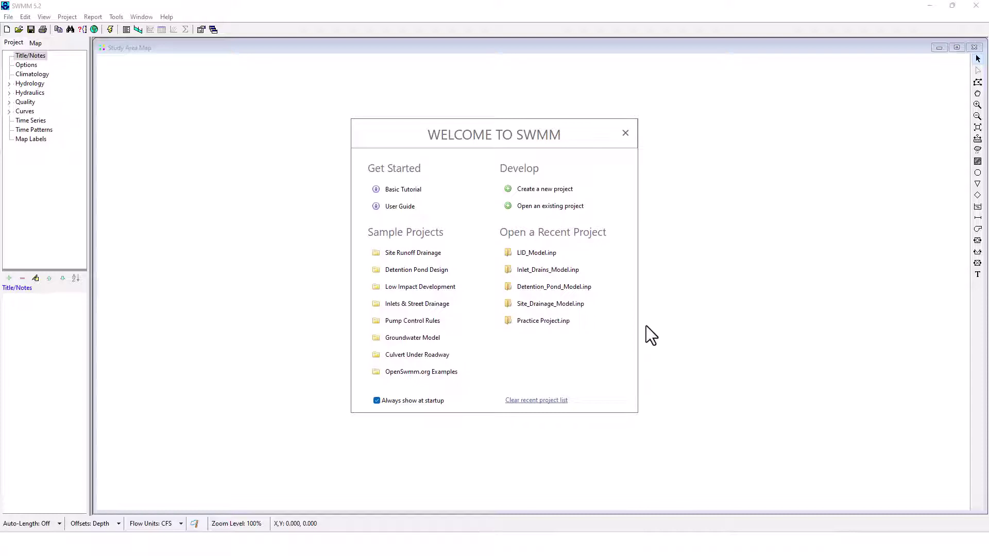
Step: Open the Inlets & Street Drainage sample, read Inlet_Drains_Model.txt in Notepad, and move Notepad aside
left_click(415, 304)
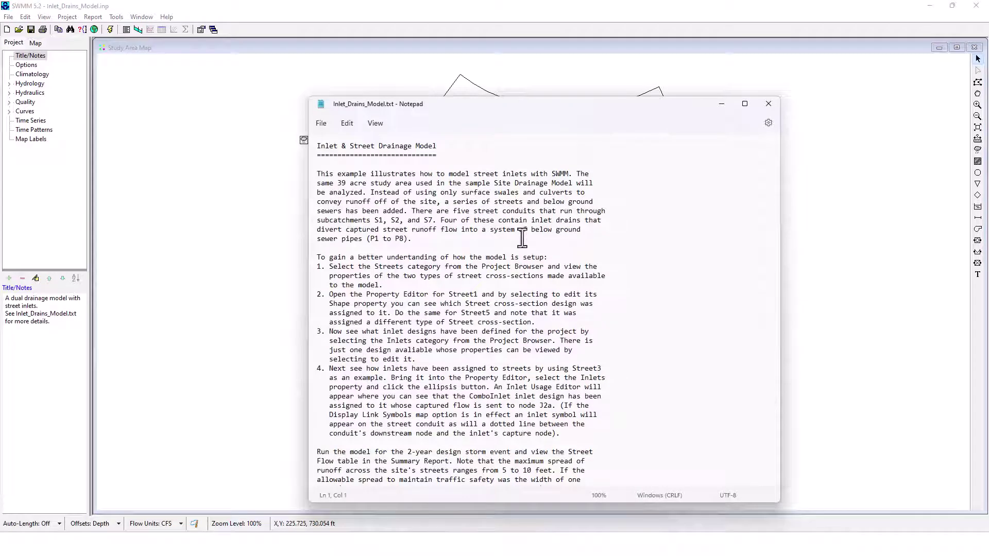
scroll(526, 248, "down", 1)
scroll(613, 324, "up", 1)
left_click_drag(502, 111, 480, 64)
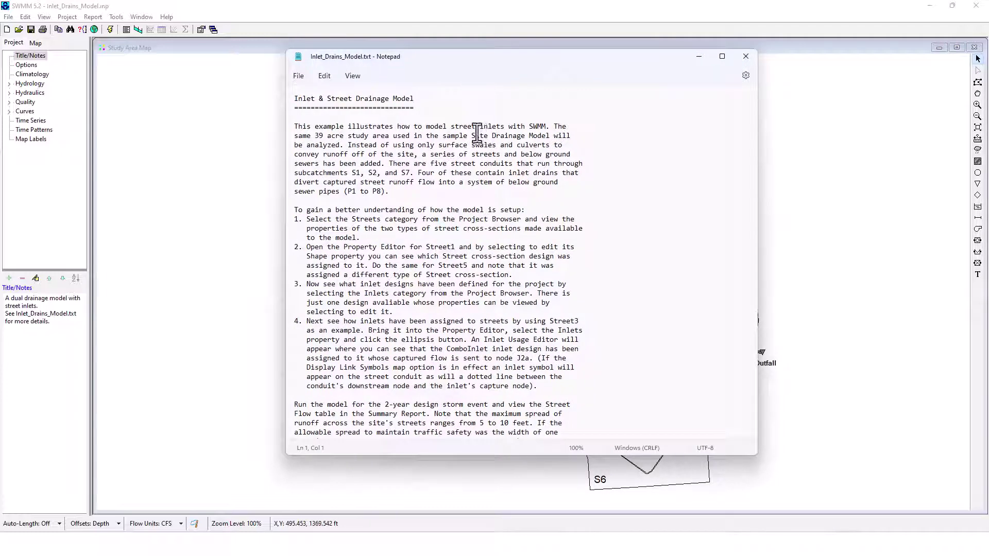
Step: Bring the SWMM map forward and expand Hydraulics, Quality, Curves and Hydrology, revealing Streets and Inlets
left_click(10, 84)
left_click(9, 84)
left_click(9, 93)
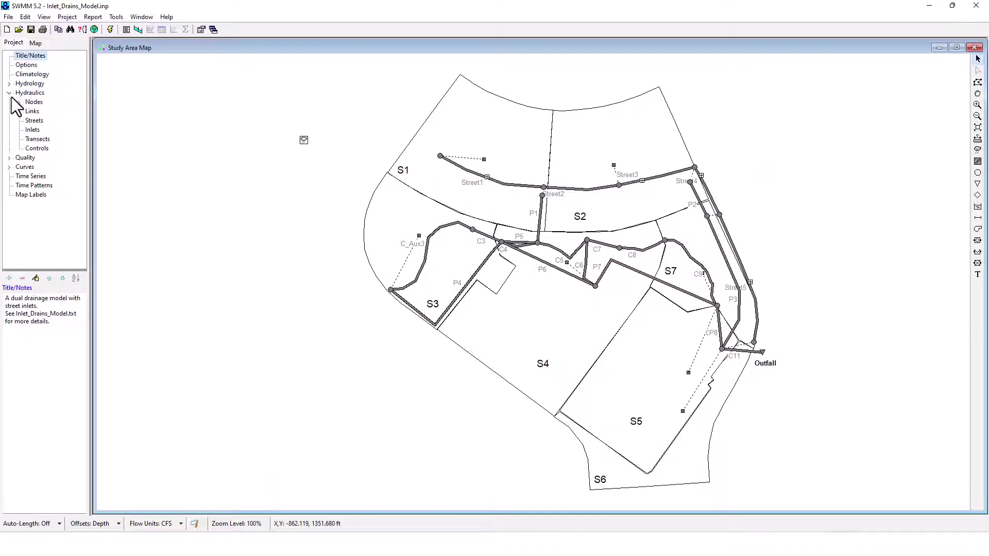
left_click(10, 158)
left_click(10, 186)
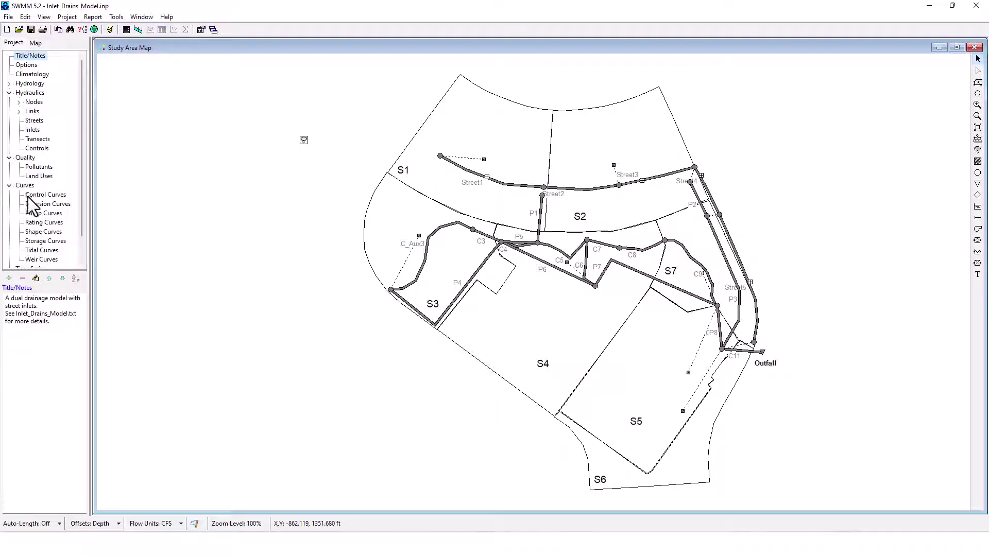
scroll(32, 209, "down", 1)
scroll(32, 239, "up", 1)
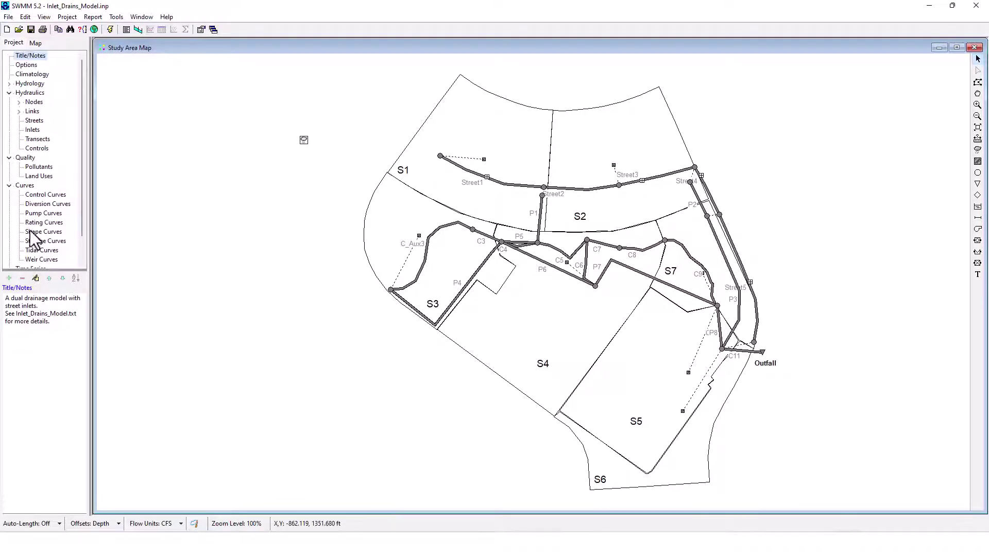
left_click(9, 83)
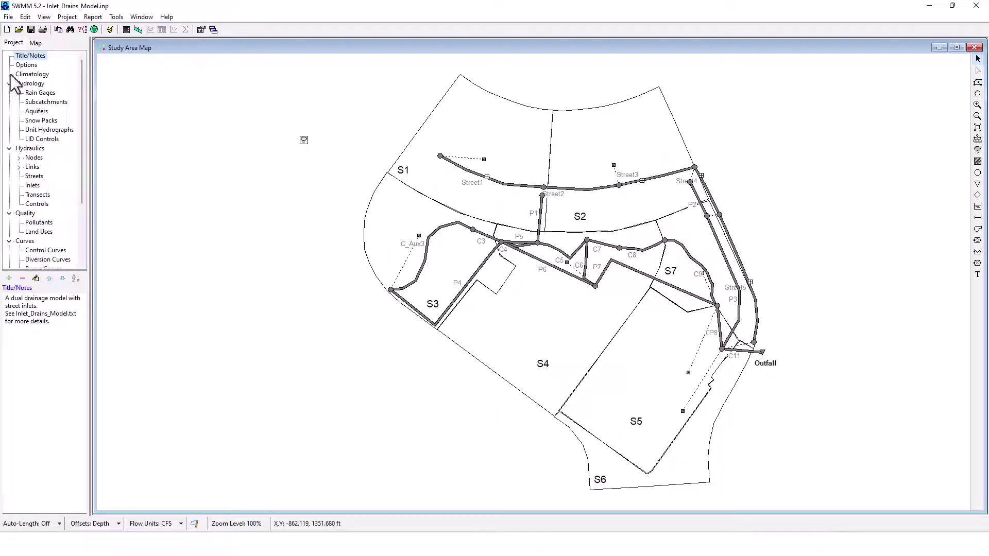
left_click(22, 66)
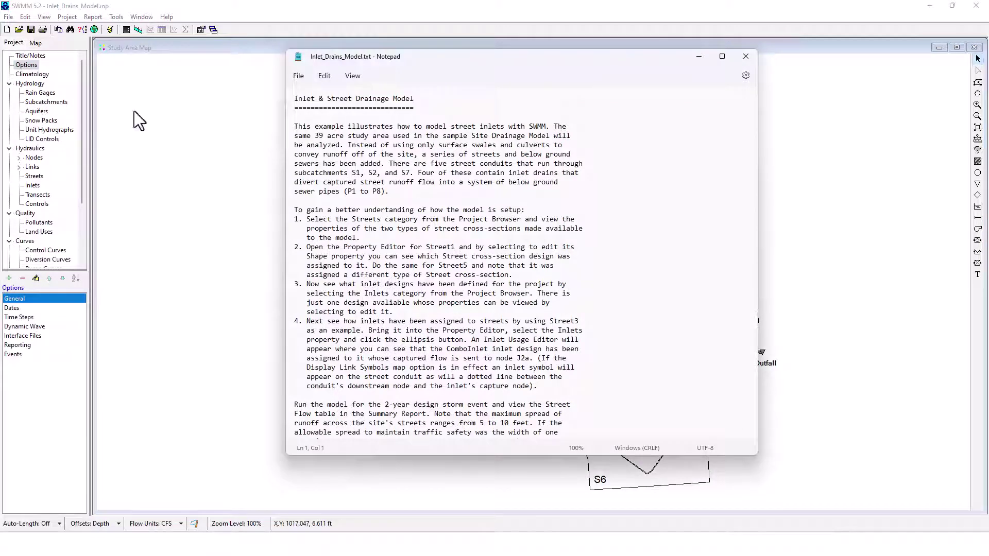
Step: List the street designs and inspect the one-sided HalfStreet cross-section, closing it unchanged
left_click(31, 177)
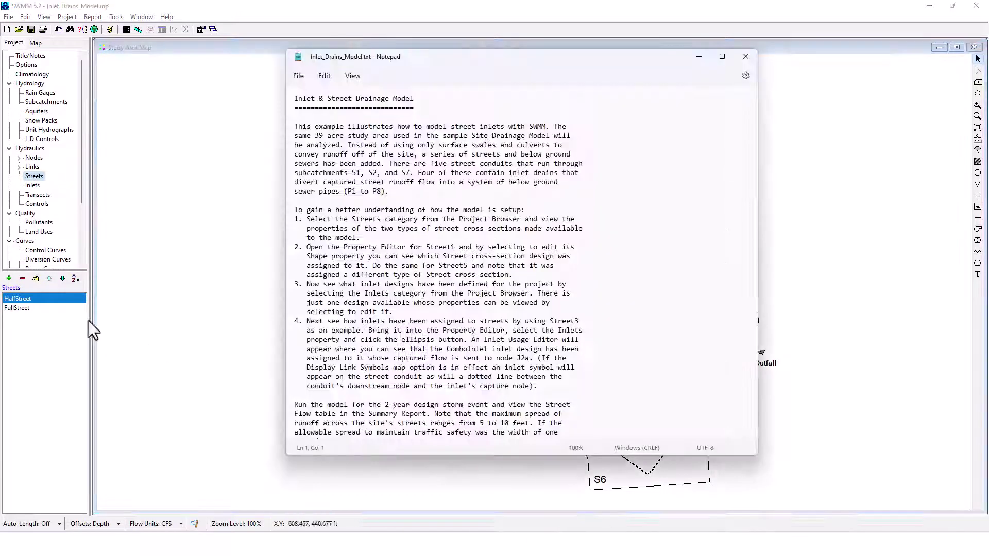
double_click(30, 301)
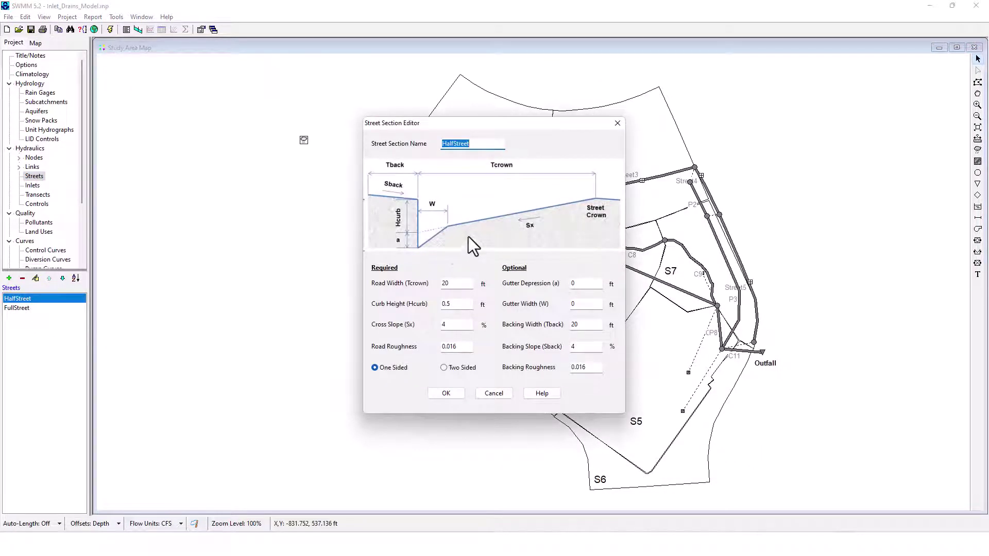
left_click(32, 322)
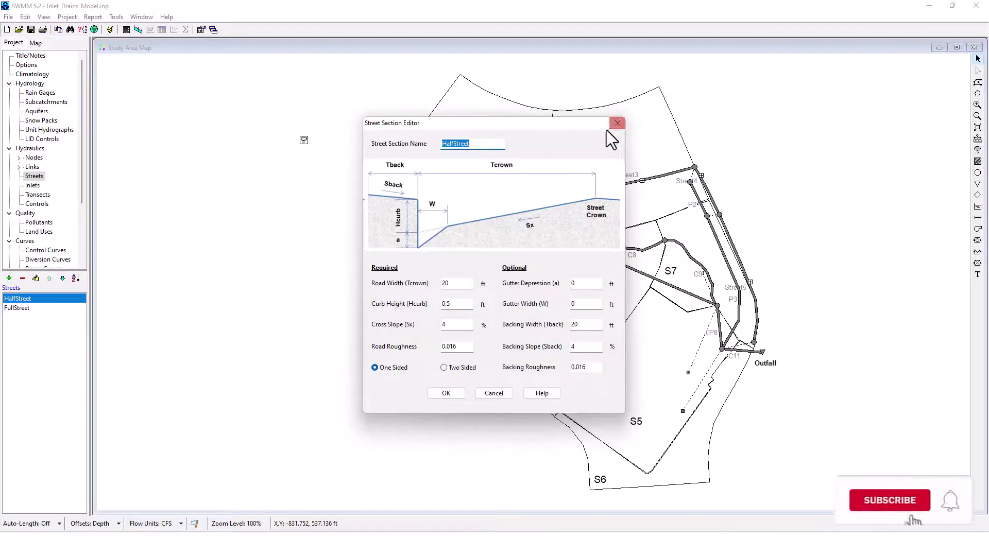
left_click(618, 123)
Step: Inspect the two-sided FullStreet cross-section design and close it unchanged
double_click(25, 308)
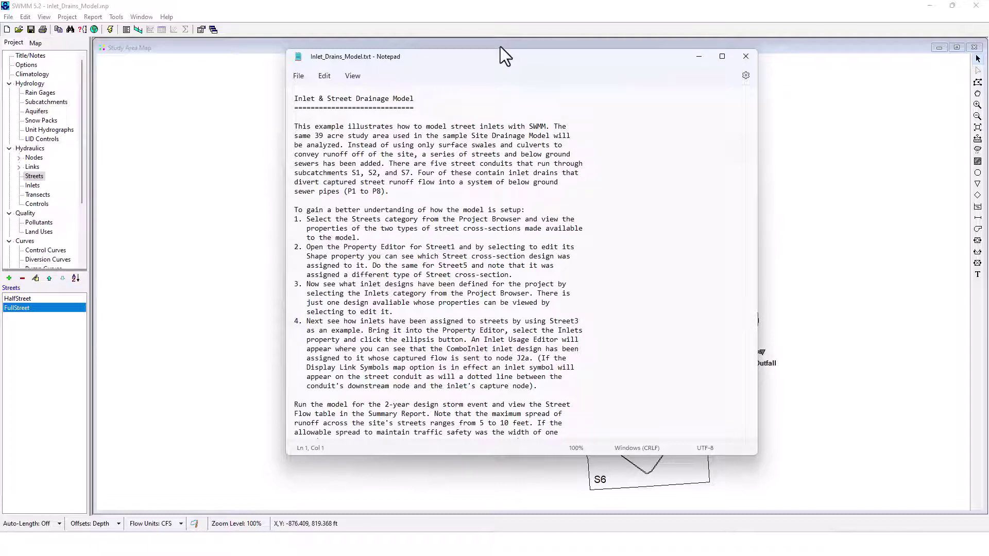
left_click_drag(466, 55, 431, 62)
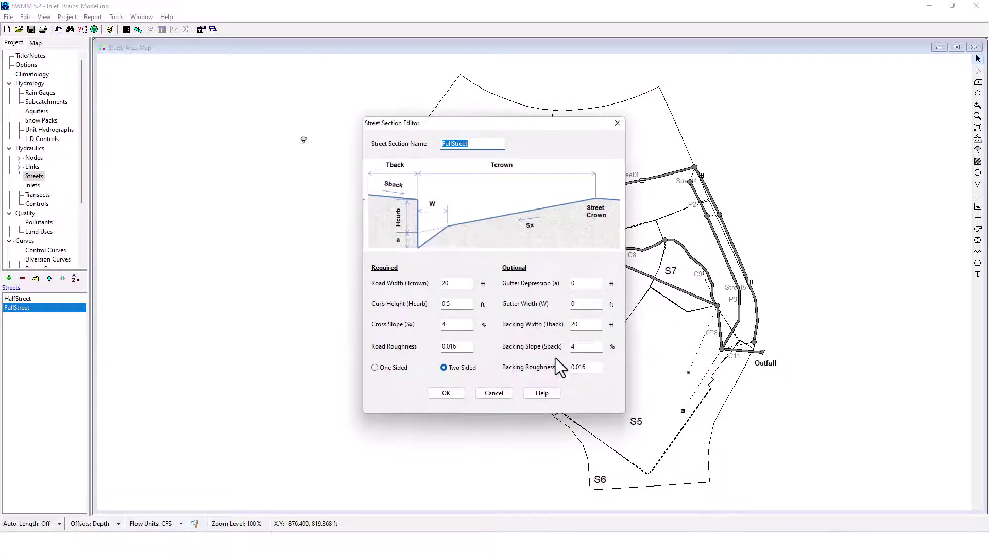
left_click(498, 394)
left_click(24, 65)
Step: Browse the Climatology, Title/Notes, Options and Streets categories in the Project browser
left_click(27, 75)
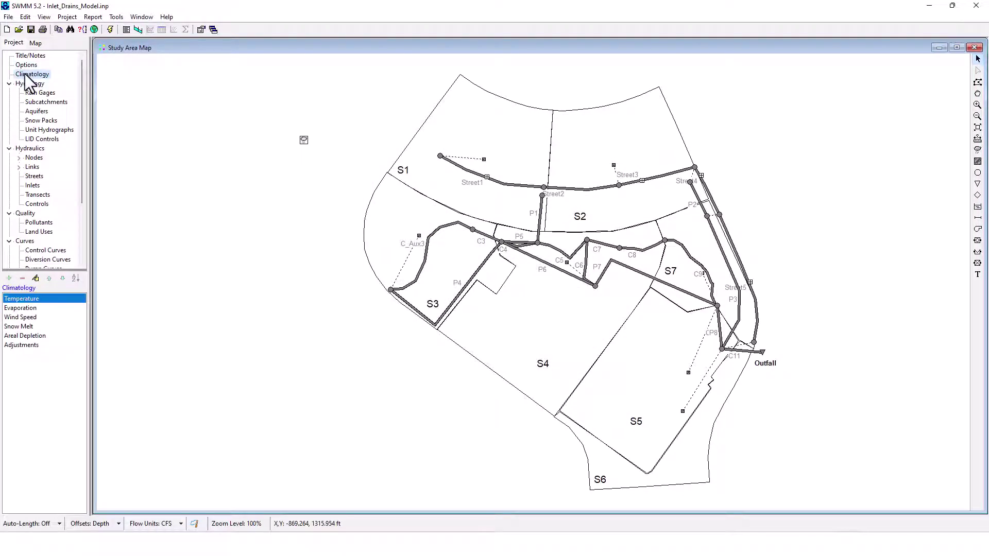
left_click(29, 84)
left_click(30, 56)
left_click(28, 64)
left_click(32, 74)
left_click(34, 177)
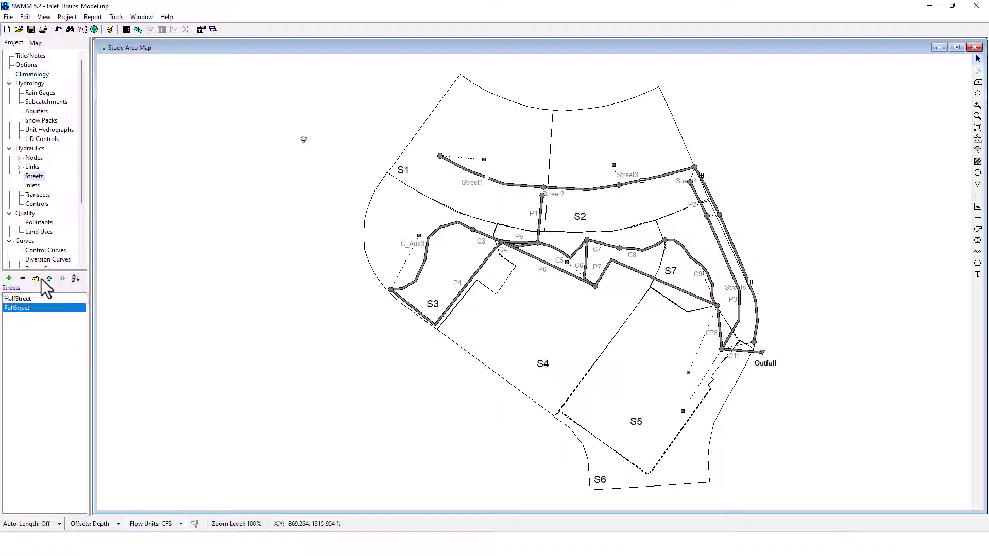
scroll(49, 200, "down", 3)
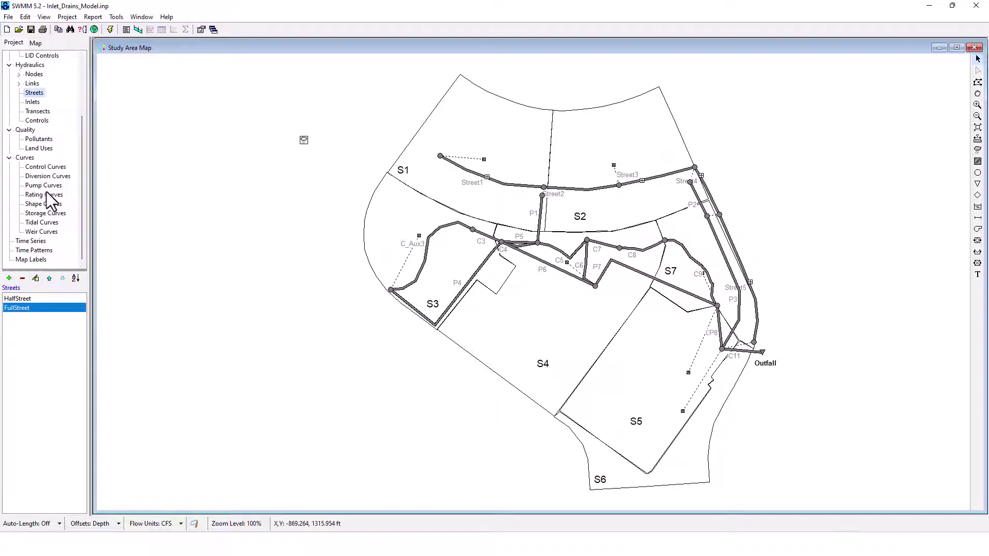
scroll(52, 198, "up", 3)
Step: List subcatchments S1 to S7 and view S1's properties before closing them
left_click(26, 65)
left_click(29, 82)
left_click(31, 92)
left_click(34, 102)
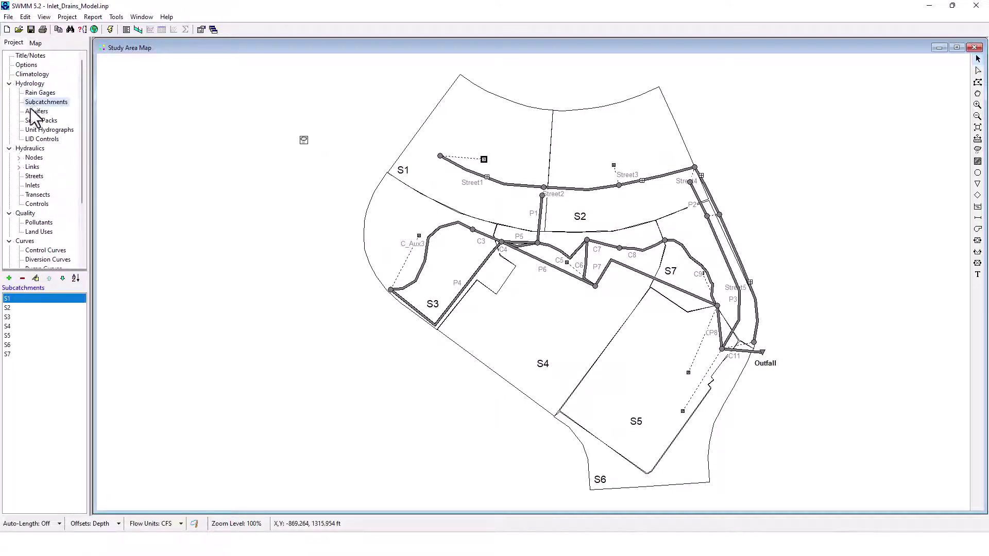
double_click(43, 300)
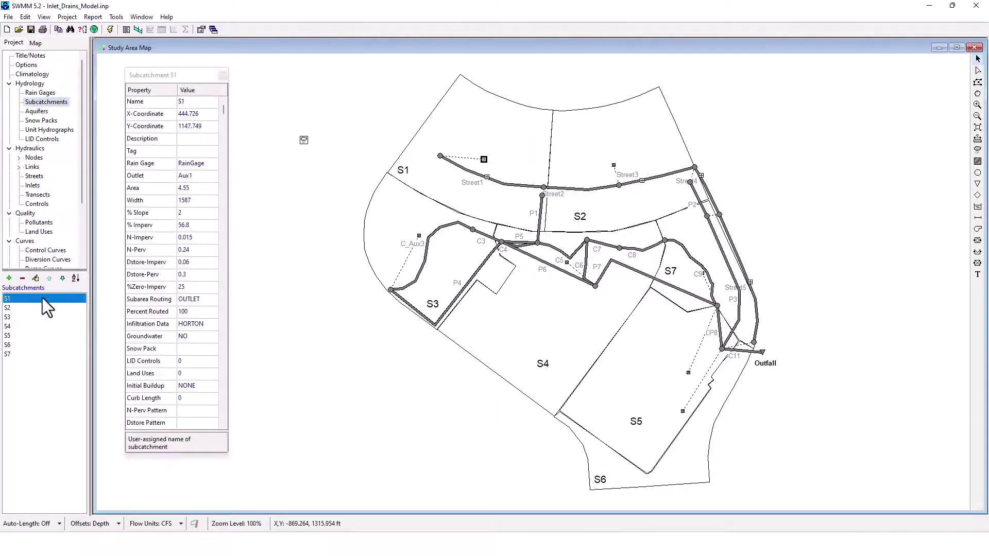
left_click(222, 75)
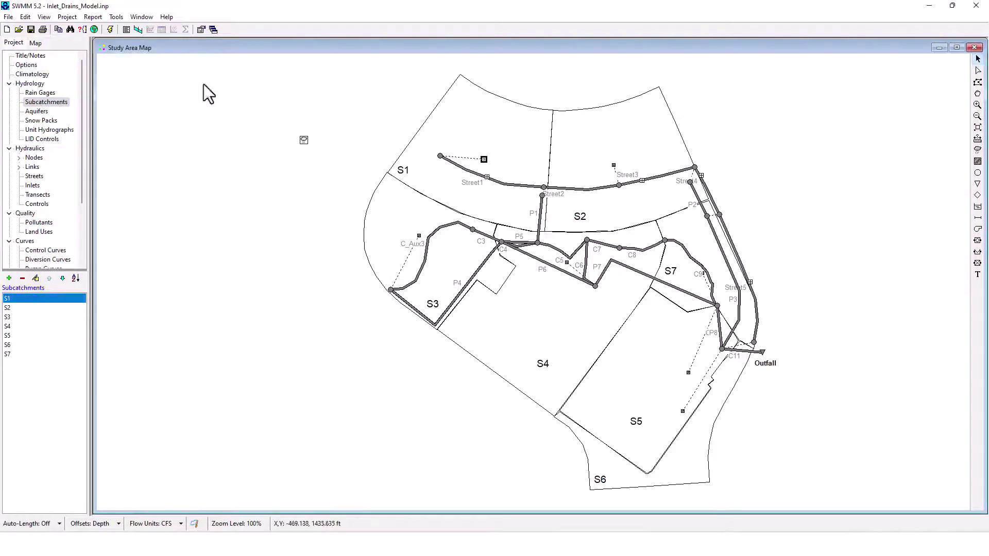
Step: Return to the Streets list, check the model notes, and list the Map Labels
left_click(34, 176)
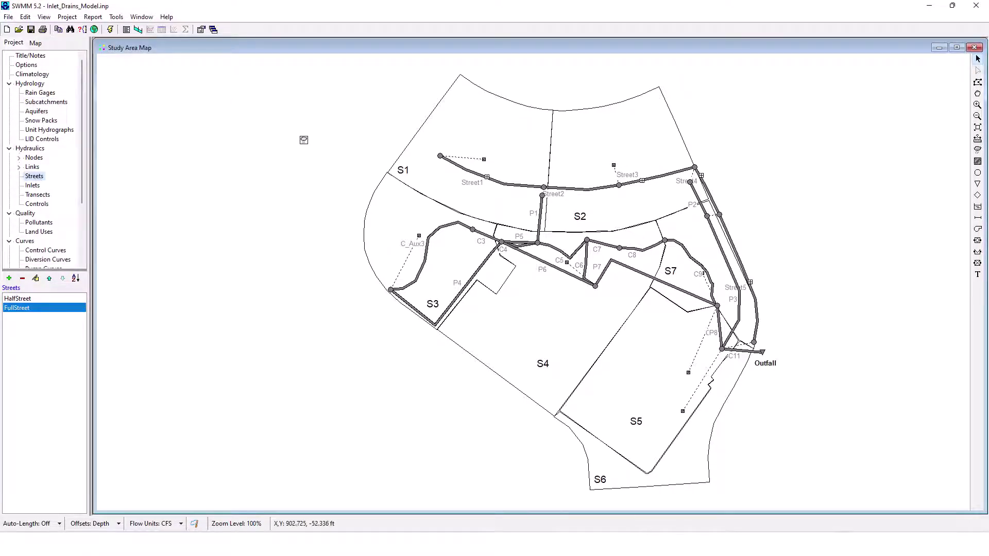
key("alt+Tab")
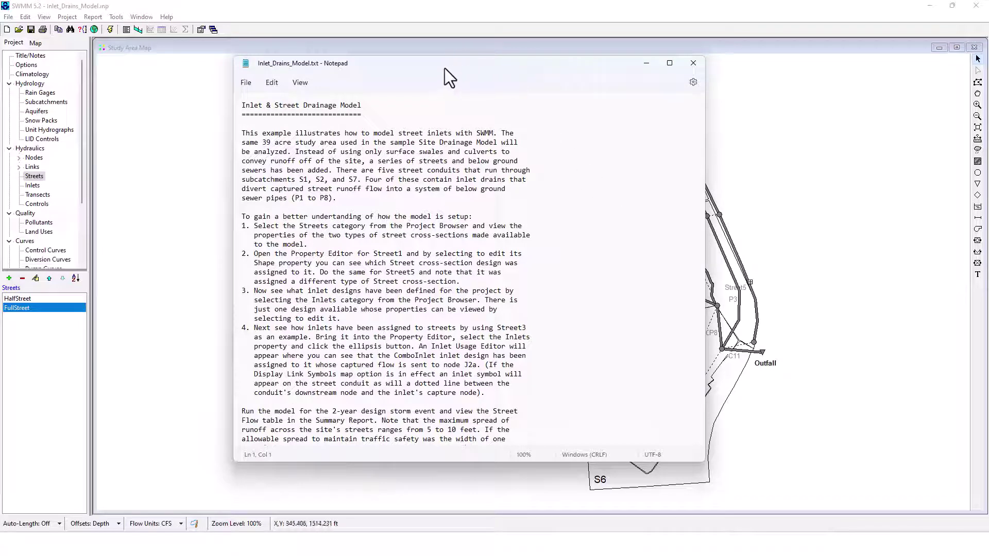
left_click_drag(443, 67, 404, 71)
scroll(59, 216, "down", 3)
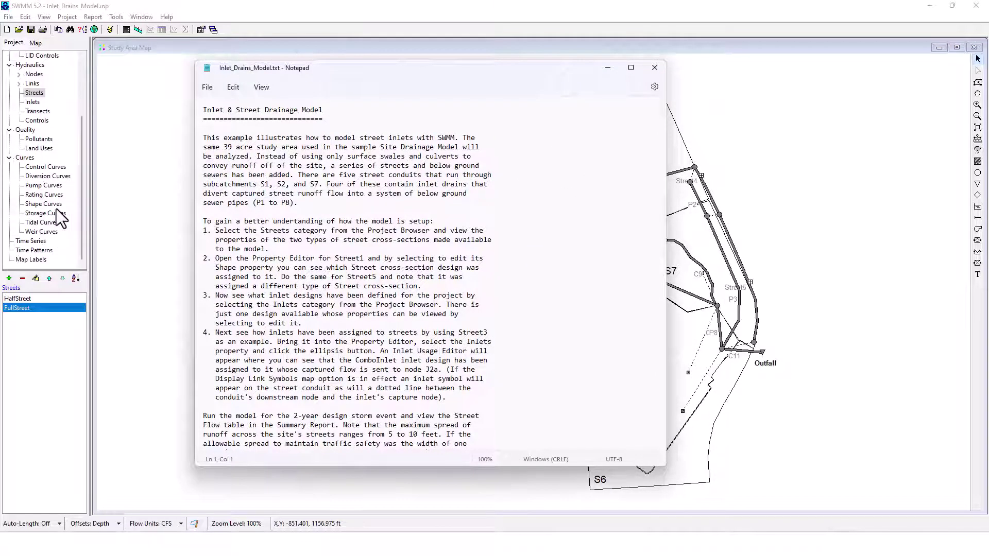
left_click(32, 259)
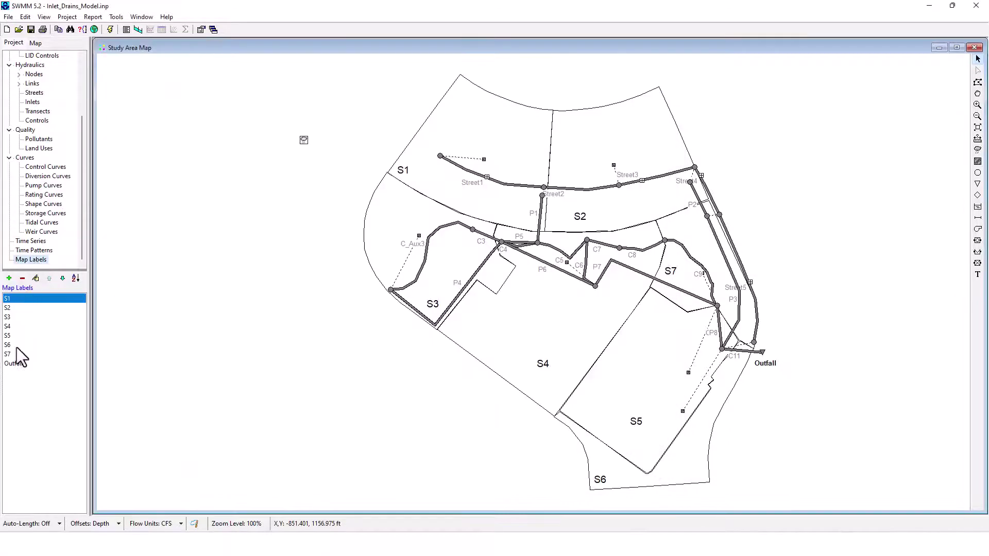
Step: View the Street1 and Street5 conduit properties, confirming Street5 uses the Half_Street cross-section
left_click(487, 179)
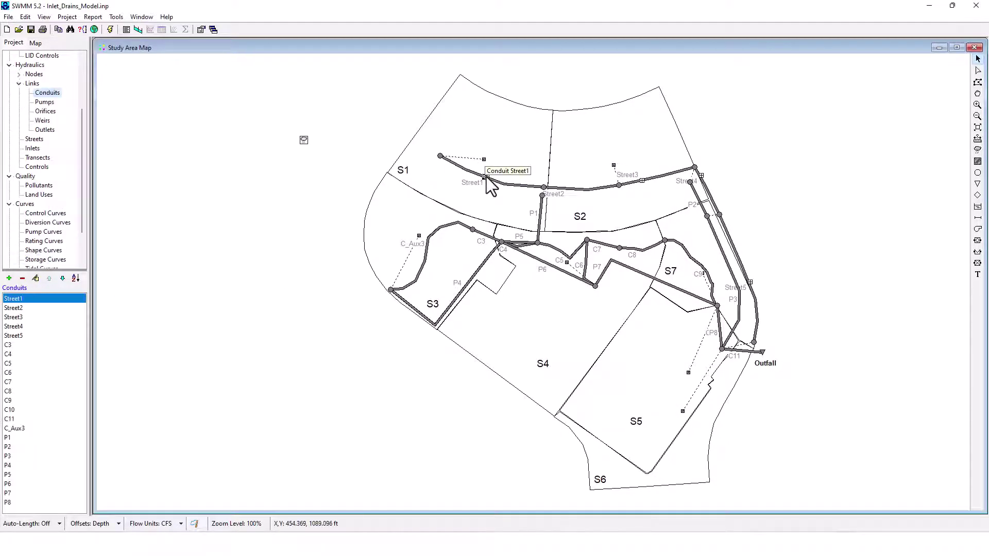
double_click(73, 301)
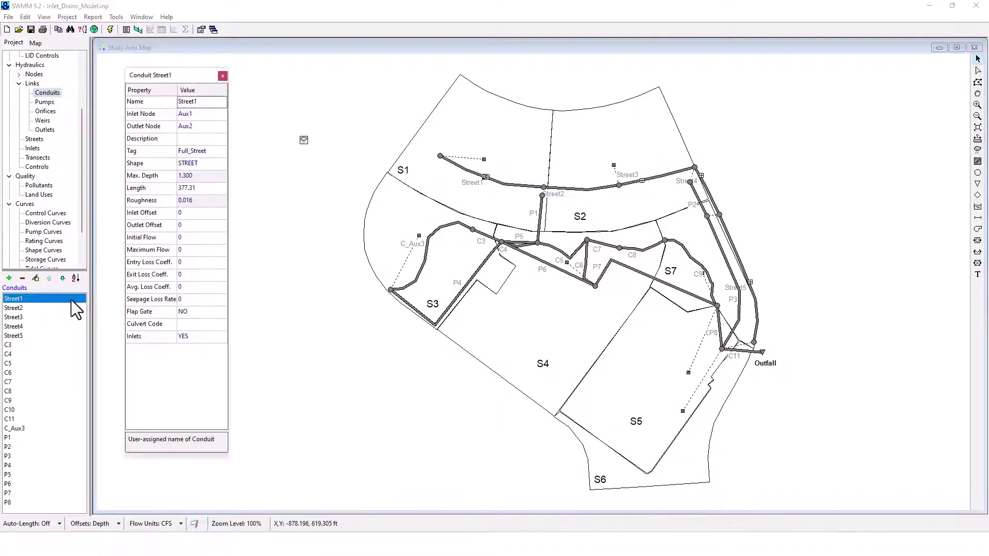
left_click(223, 76)
left_click(36, 278)
left_click(223, 75)
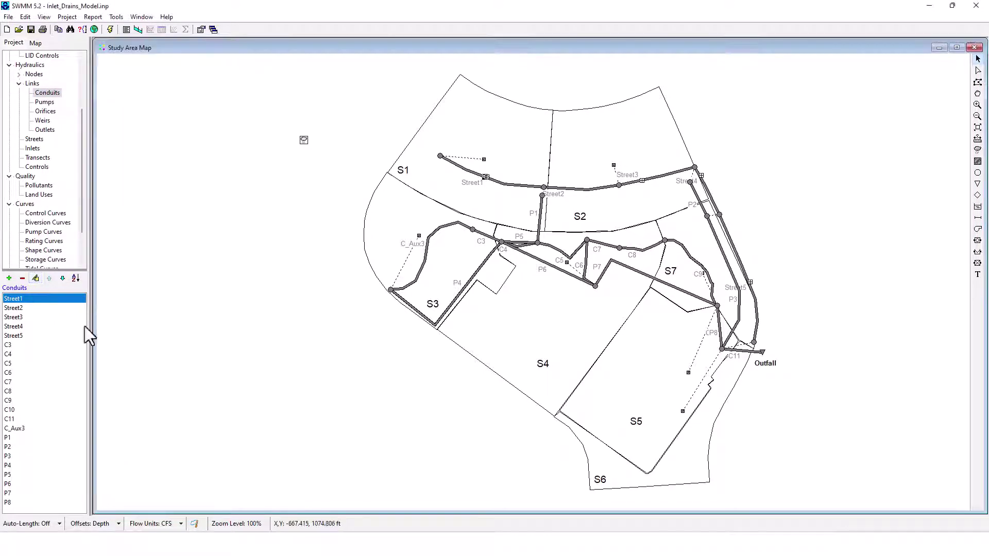
left_click(23, 336)
left_click(35, 278)
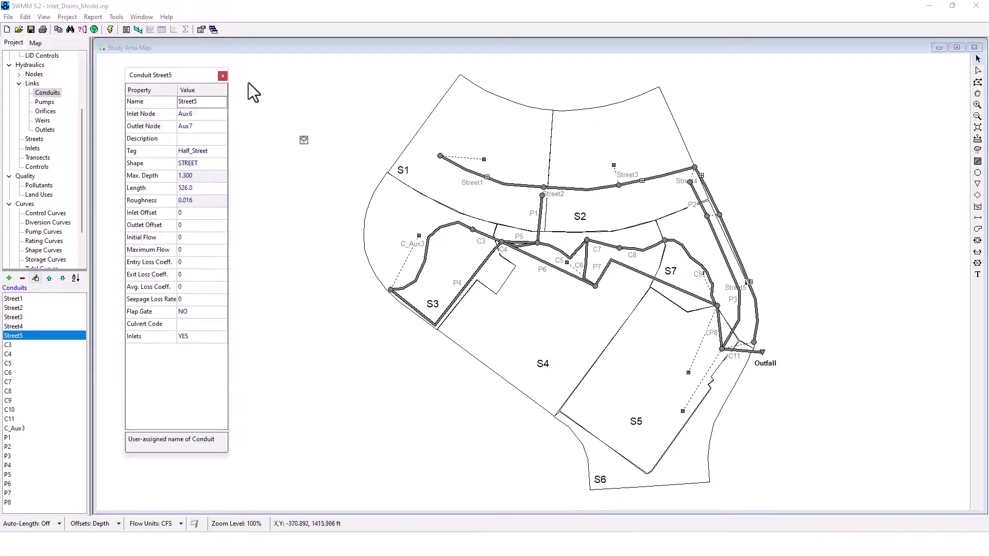
left_click(222, 76)
key("alt+Tab")
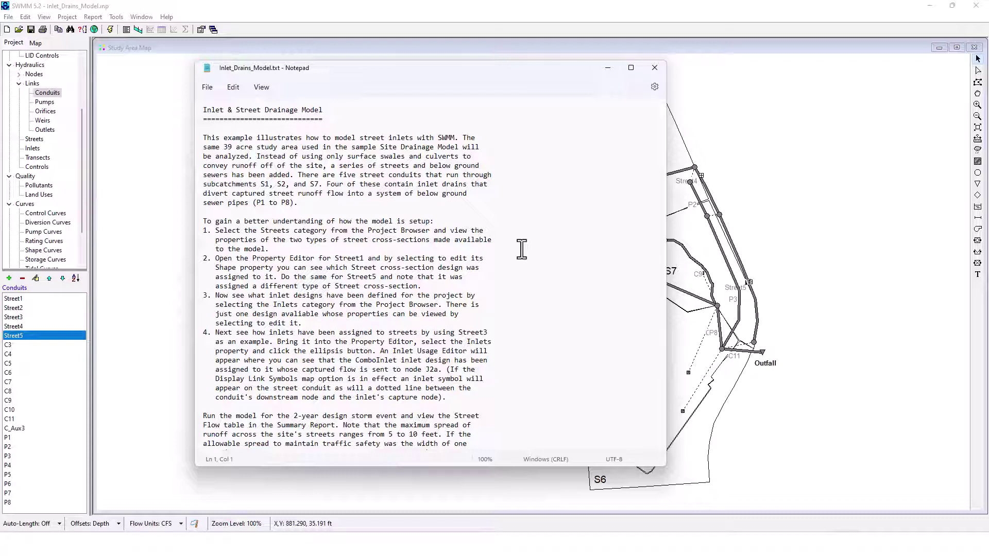
left_click(32, 149)
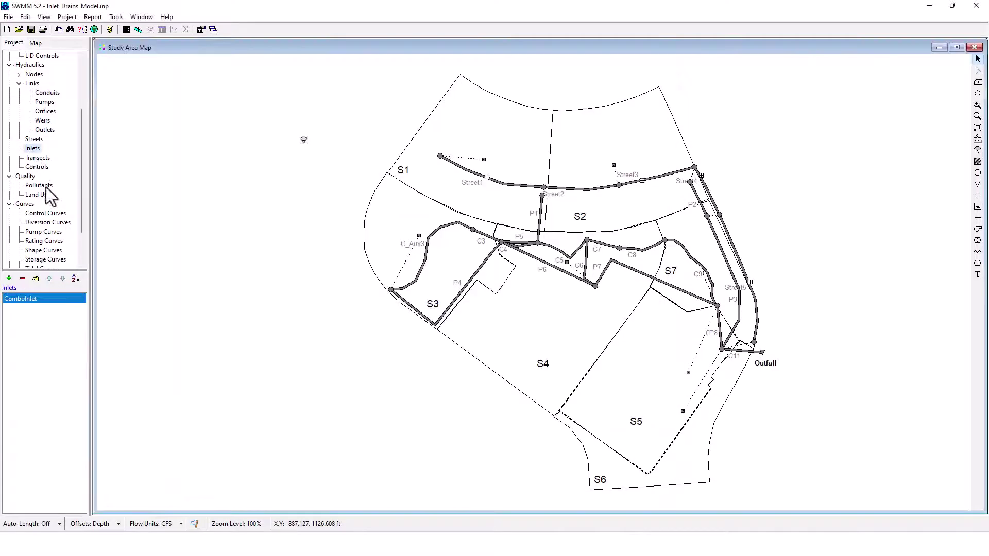
left_click(35, 279)
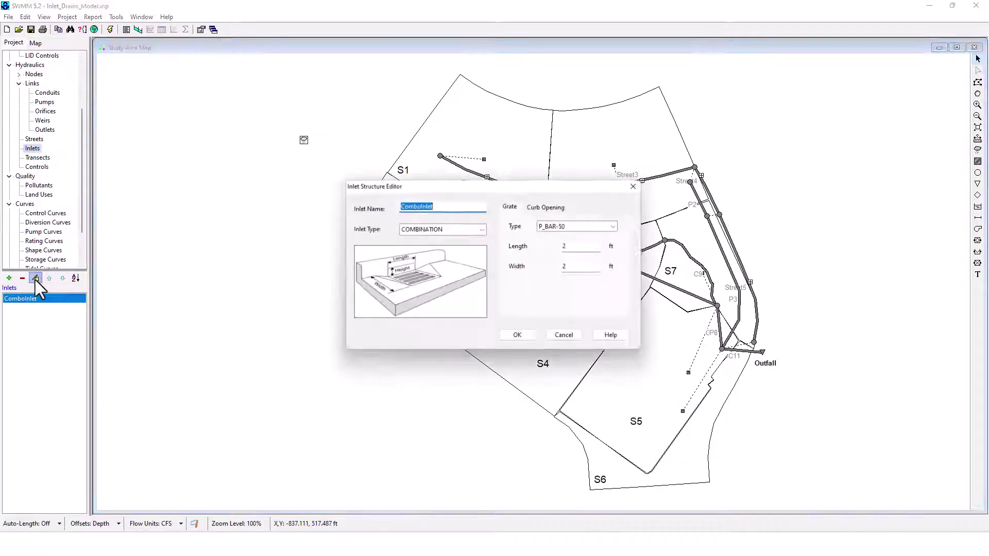
key("alt+Tab")
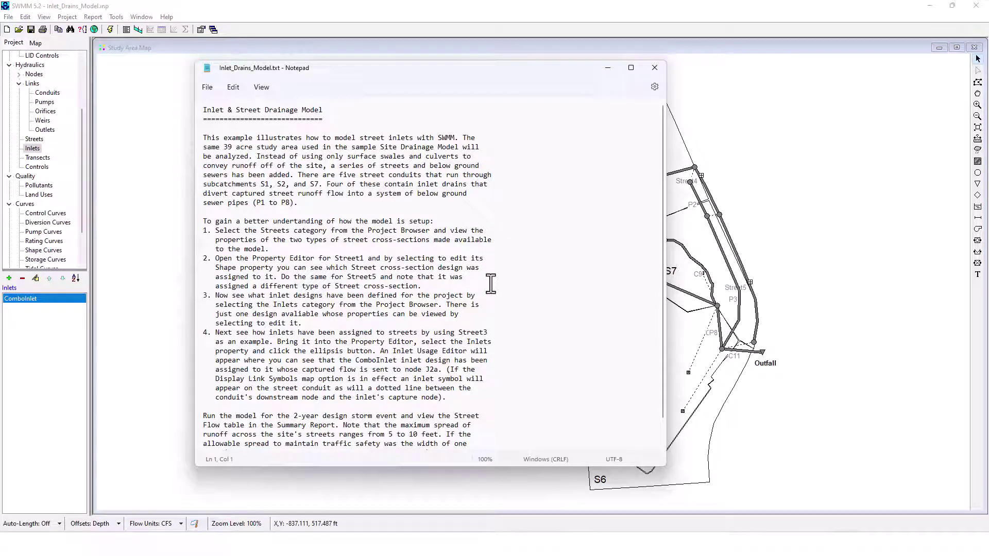
left_click(608, 68)
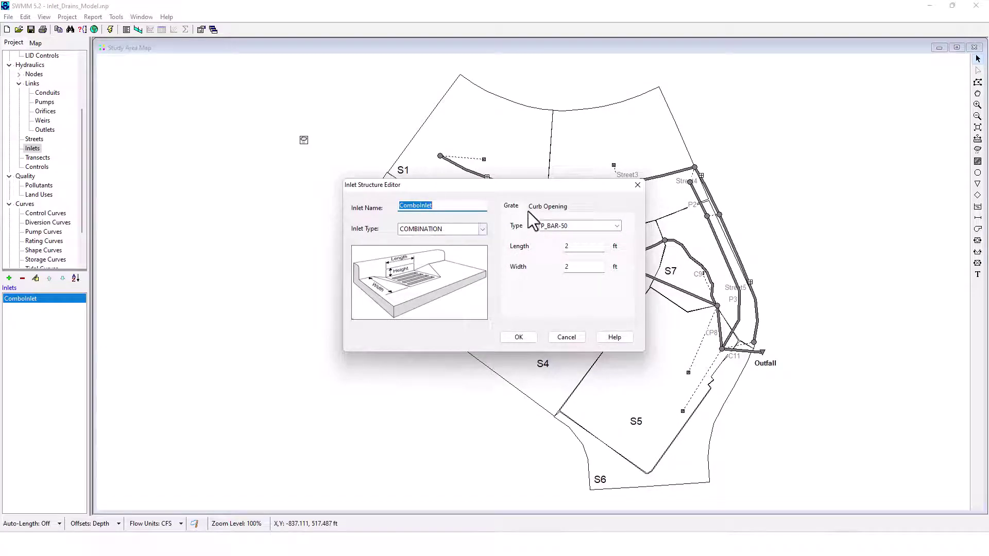
left_click(545, 206)
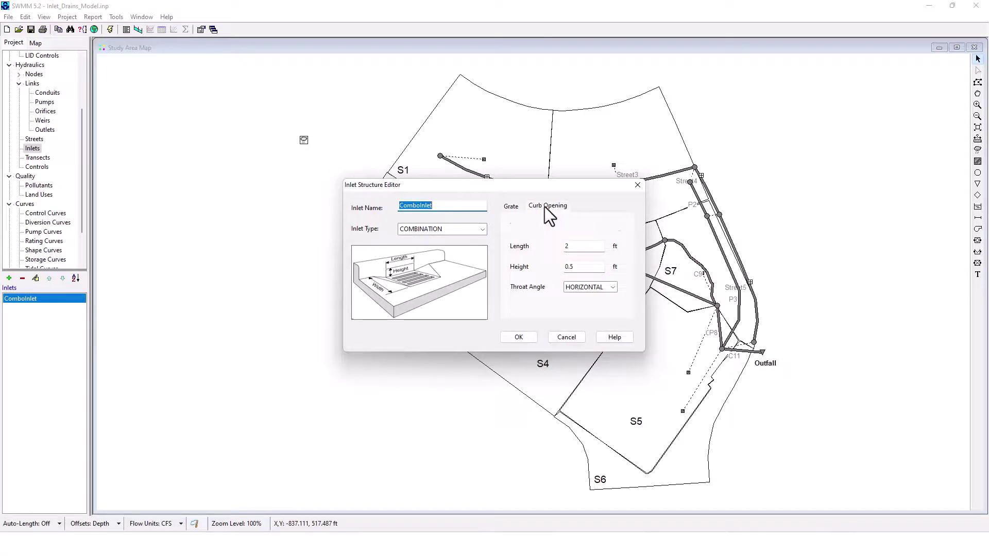
left_click(518, 206)
Step: Close the inlet design editor and return to the map's street cross-section designs
left_click(582, 337)
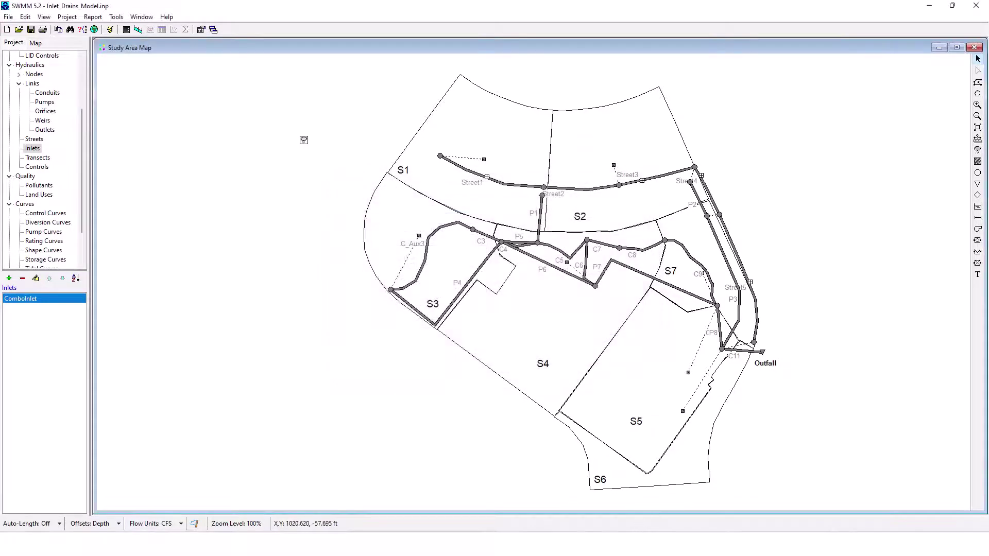
left_click(656, 526)
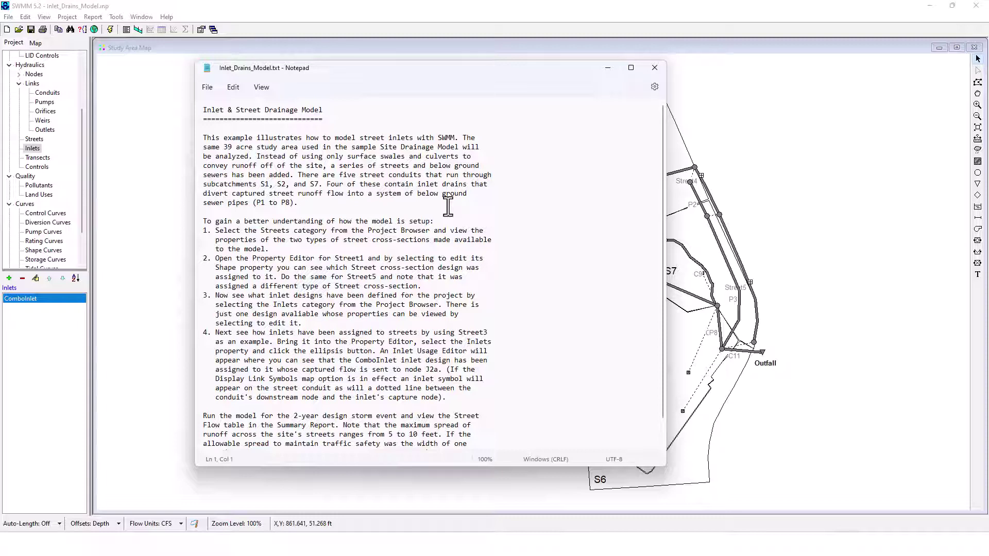
left_click(33, 145)
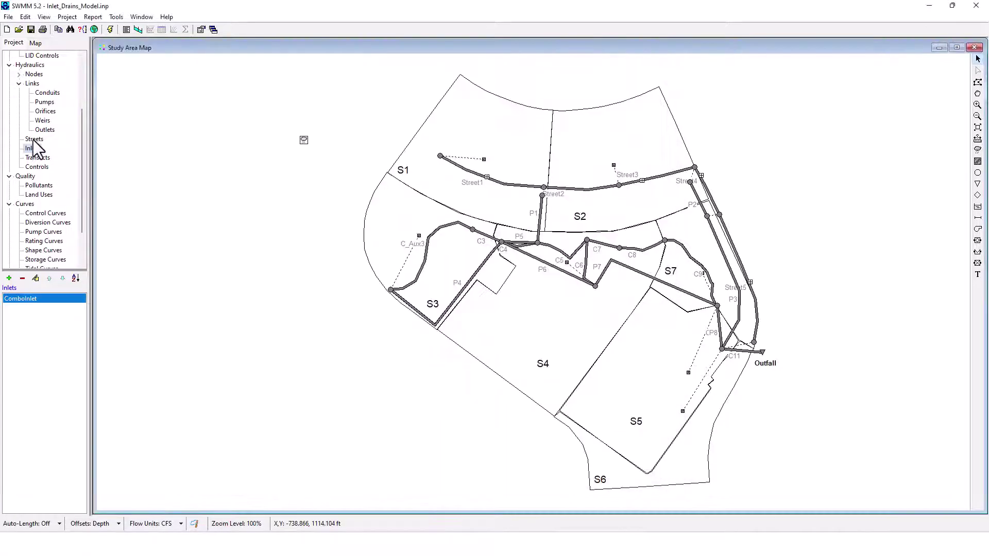
left_click(33, 140)
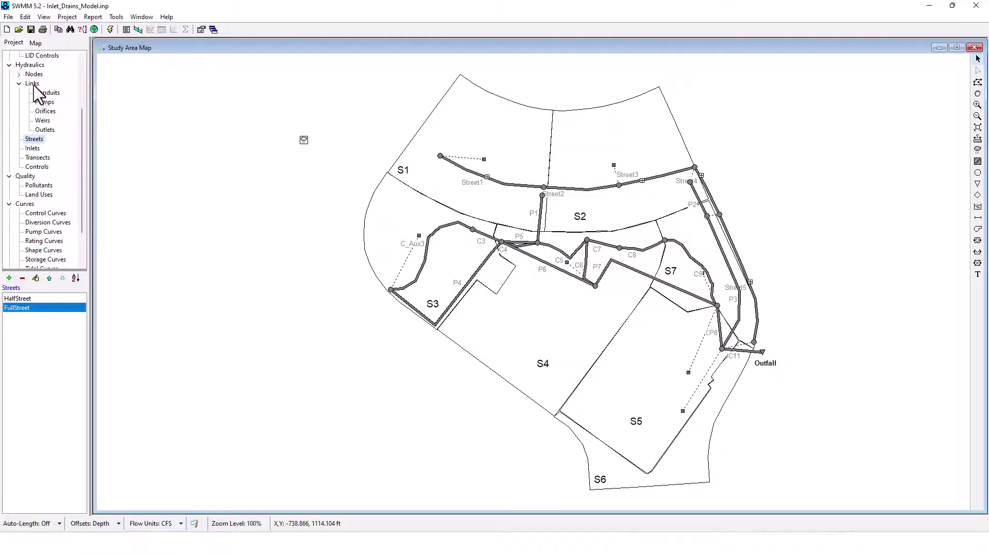
Step: Browse the object categories down to Time Patterns and Map Labels
left_click(25, 176)
scroll(41, 111, "up", 1)
scroll(39, 103, "up", 1)
scroll(42, 126, "down", 1)
scroll(32, 197, "down", 3)
left_click(34, 252)
left_click(34, 259)
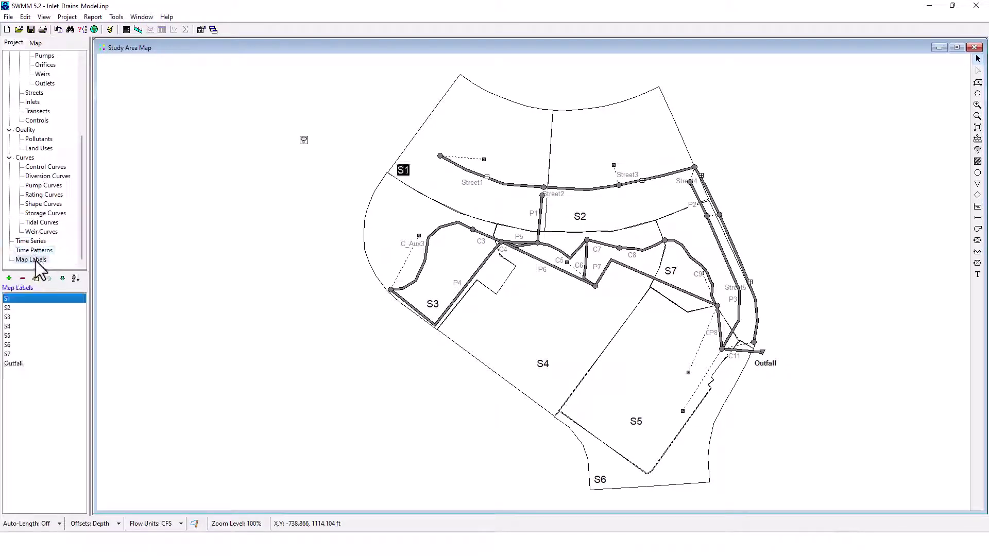
Step: Select Street1 on the map, then select conduit Street3 in the Conduits list
left_click(487, 177)
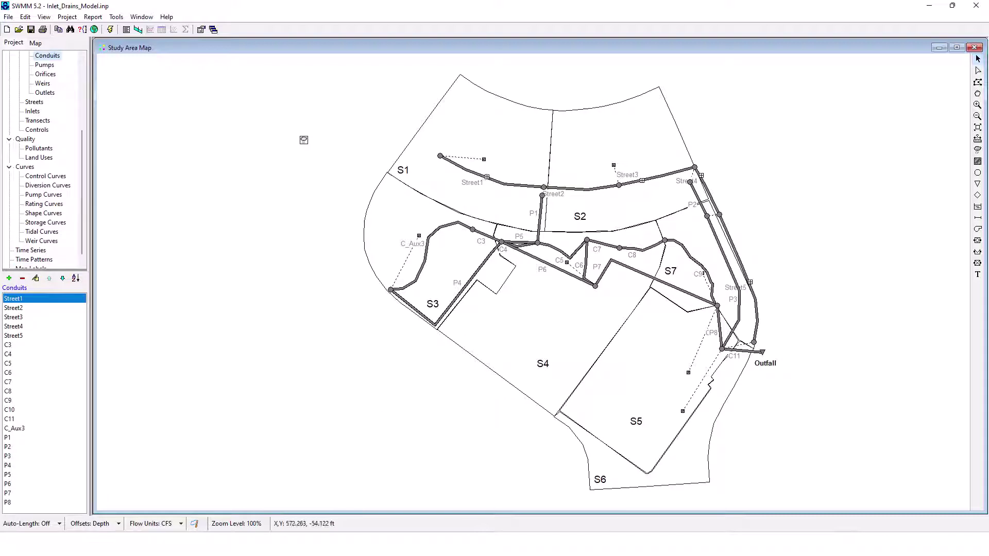
key("alt+Tab")
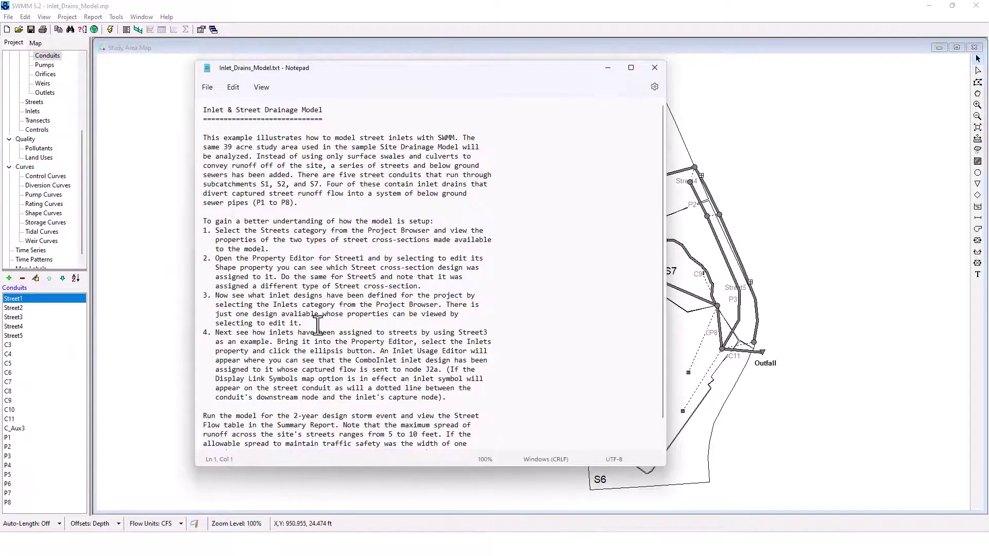
left_click(15, 317)
Step: Open Street3's properties and its Inlets setting, showing ComboInlet capturing flow to node J2a
left_click(35, 279)
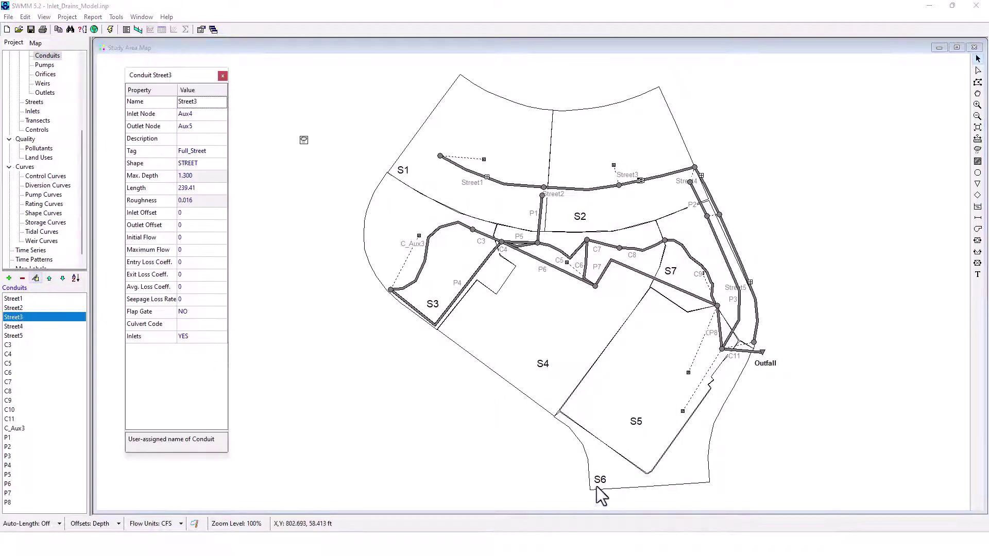
key("alt+Tab")
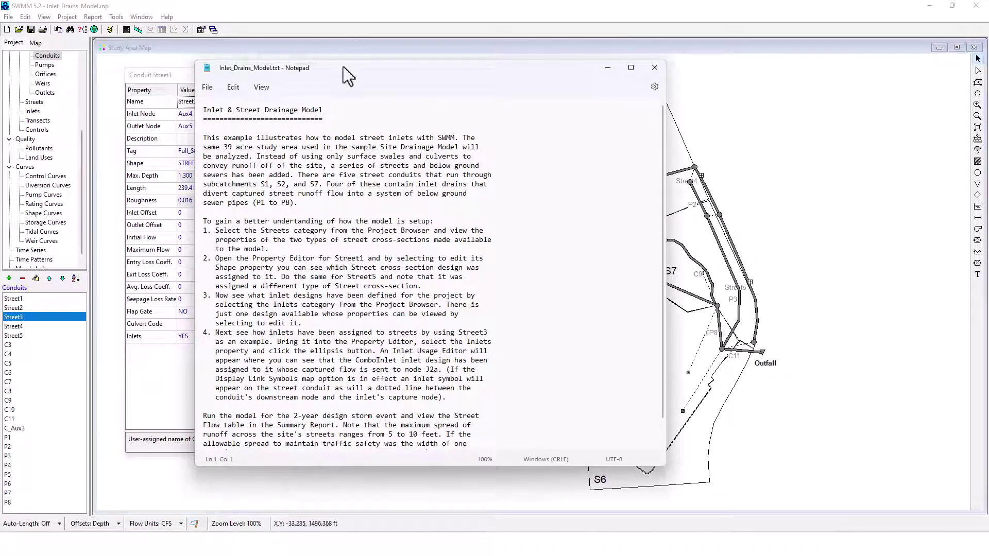
left_click_drag(344, 67, 453, 69)
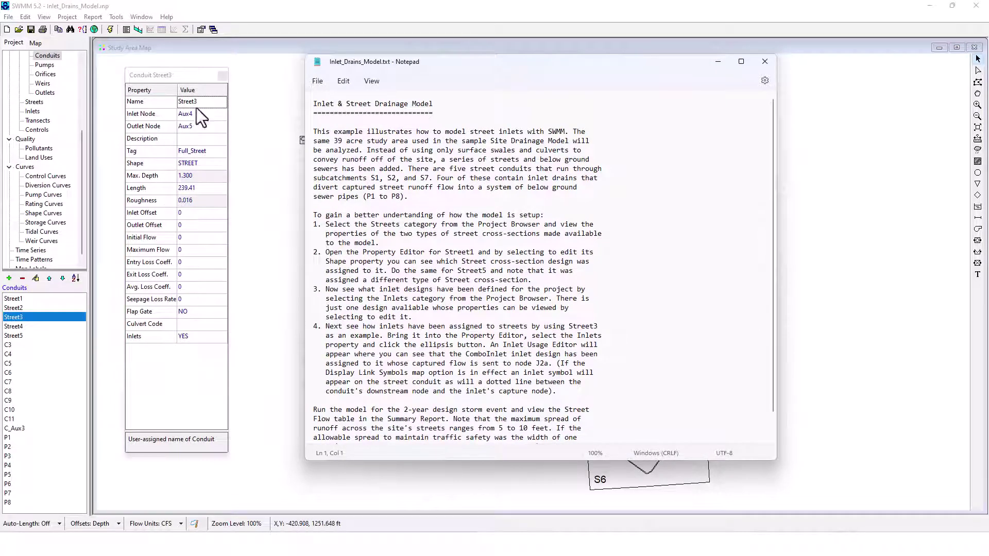
left_click(212, 336)
left_click(223, 339)
left_click(628, 501)
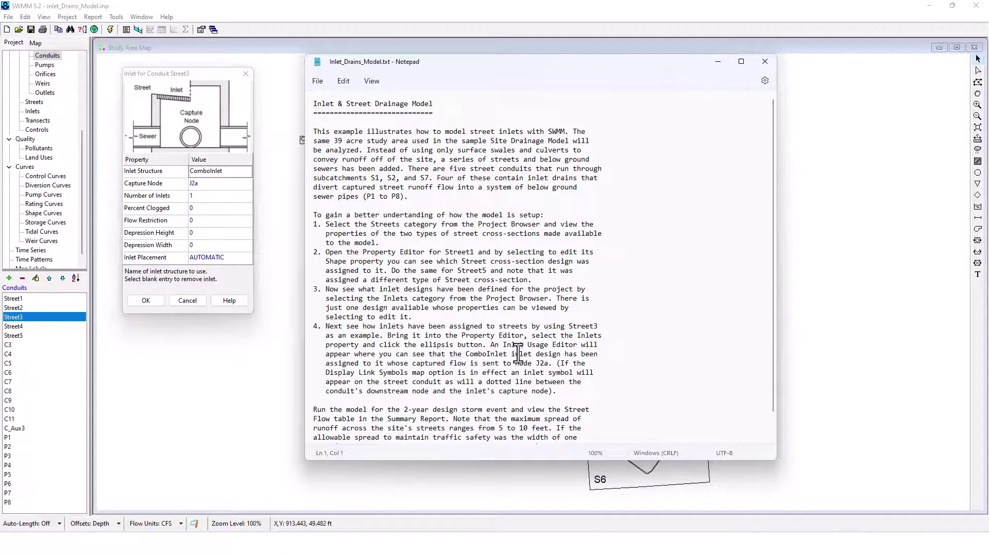
scroll(518, 352, "down", 1)
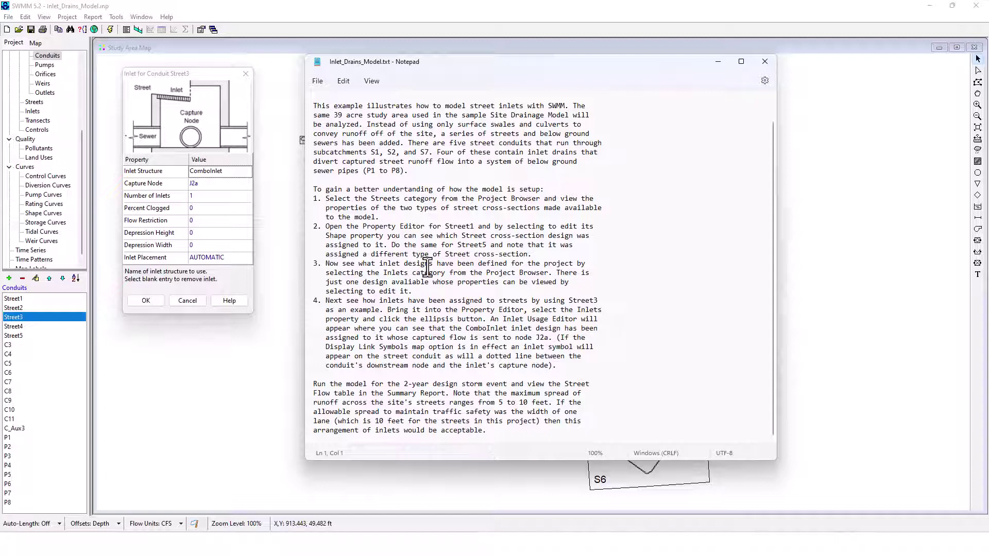
Step: Close Street3's inlet and property editors, then run the simulation successfully
left_click(253, 77)
left_click(246, 74)
left_click(222, 76)
left_click(109, 29)
left_click(496, 312)
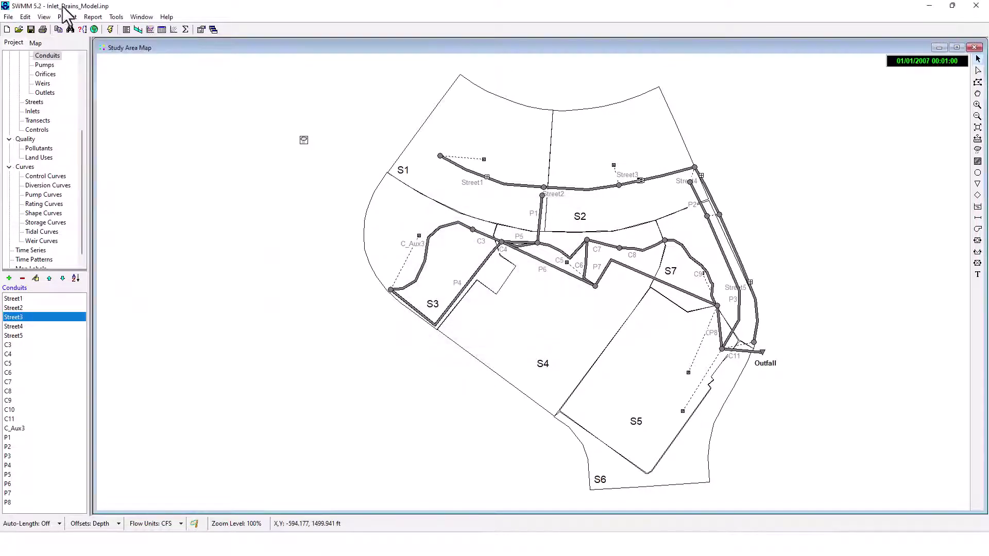
Step: Show the Street Flow summary report, with maximum spreads 4.259–9.712 ft, and close the notes
left_click(88, 16)
left_click(103, 40)
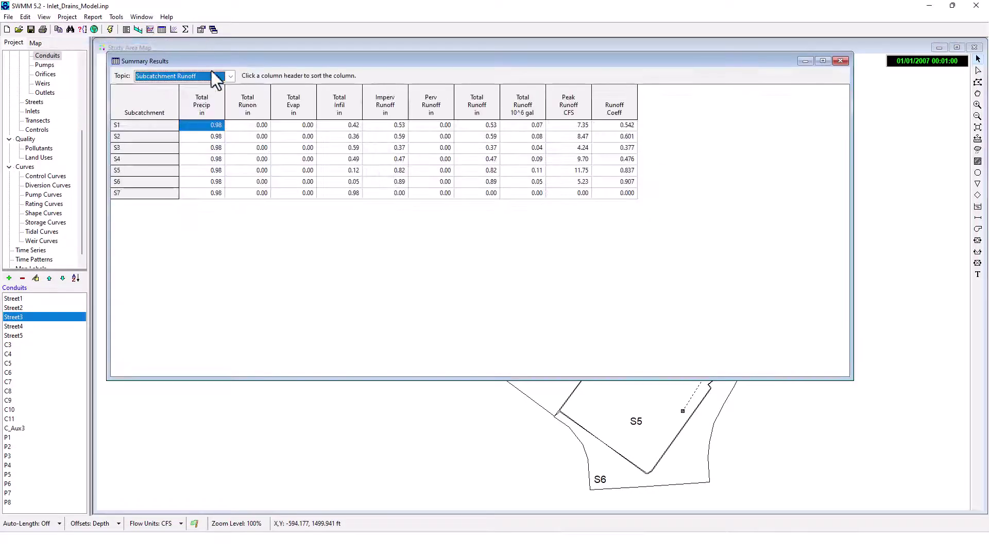
left_click(213, 75)
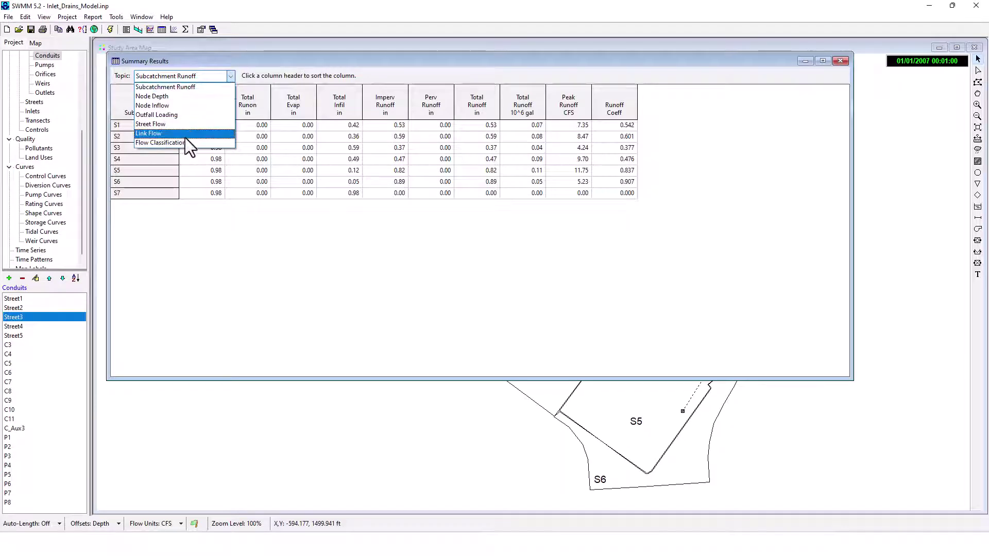
left_click(184, 125)
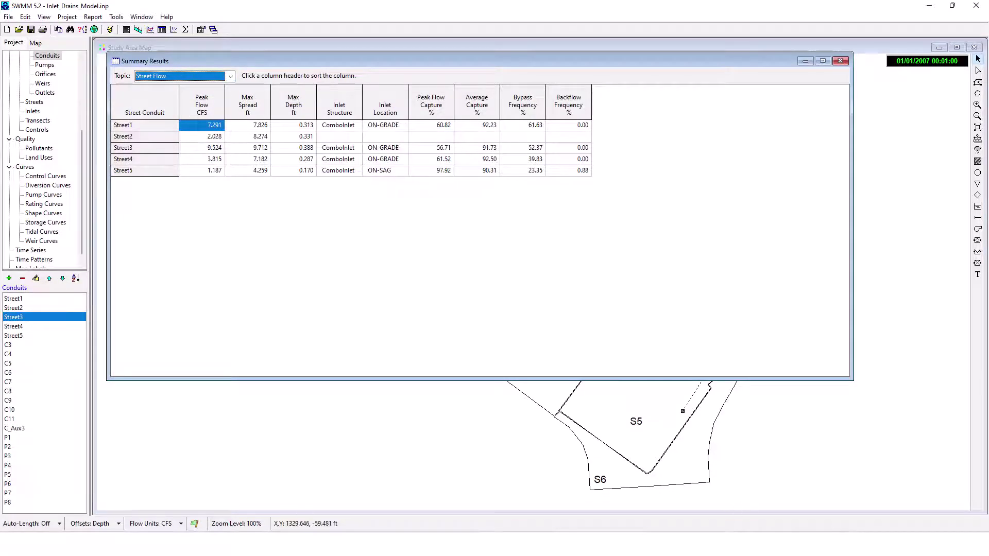
left_click(654, 515)
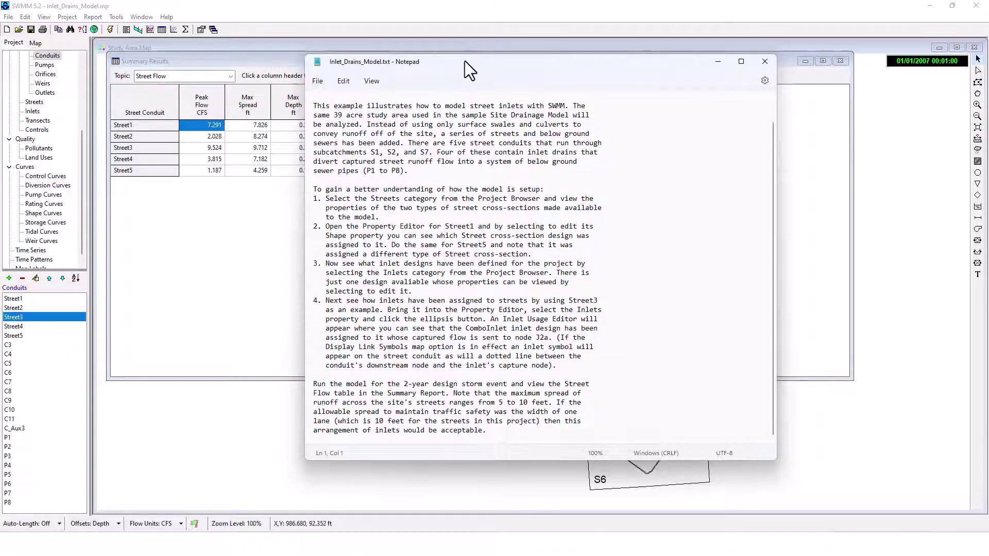
left_click_drag(464, 62, 377, 152)
left_click(648, 148)
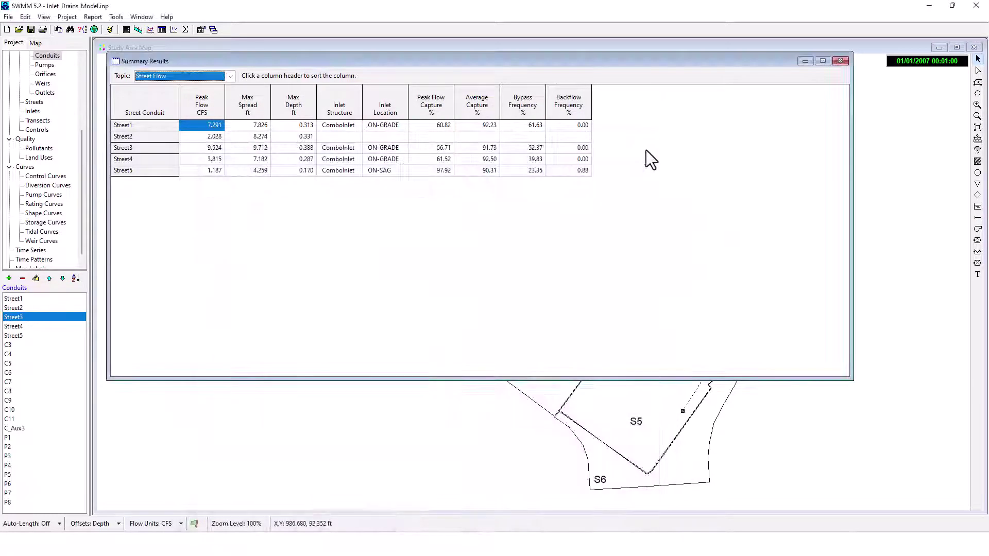